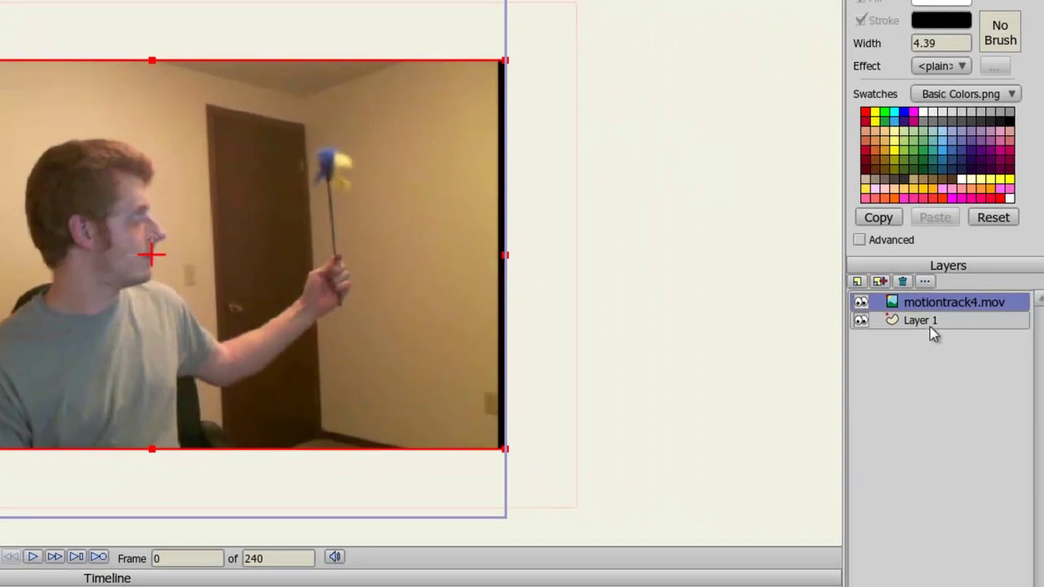
# Step: Move Layer 1 above motiontrack4.mov in the layer stack and pick the Draw Shape tool
pyautogui.click(929, 328)
pyautogui.moveTo(934, 326); pyautogui.dragTo(938, 303)
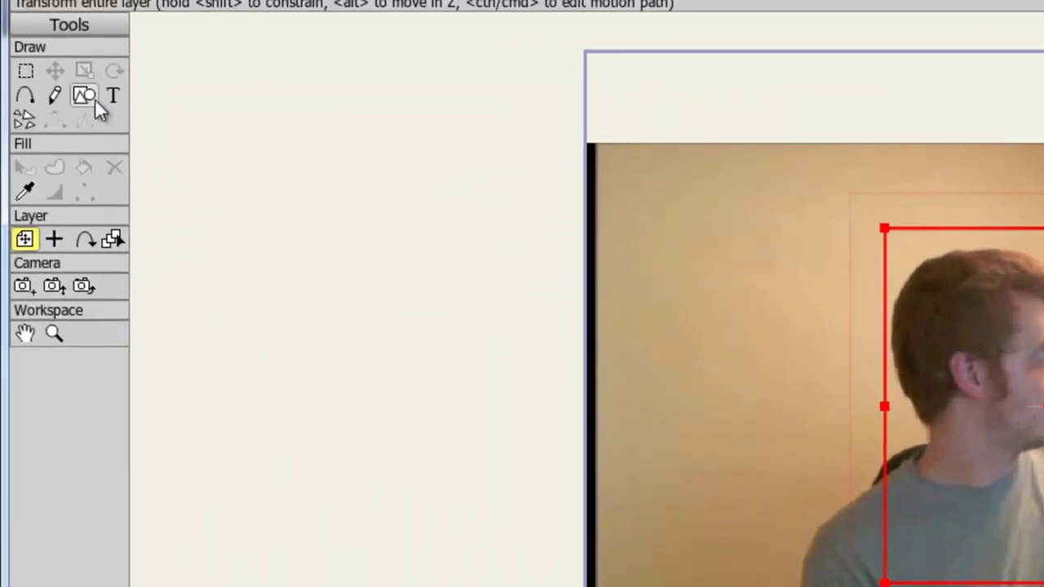
pyautogui.click(95, 100)
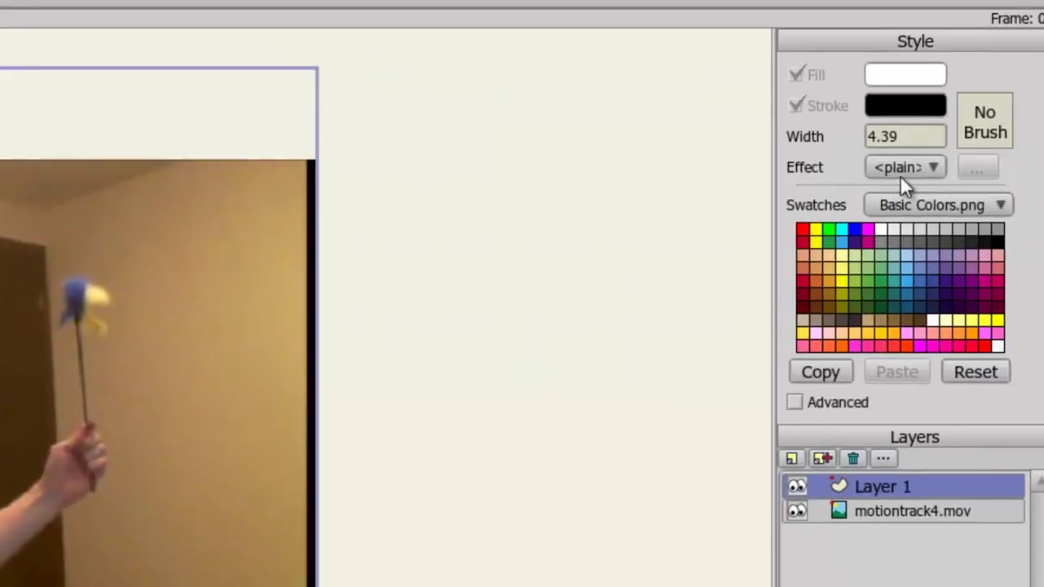
# Step: Give the fill a radial gradient with a red F11717 outer stop and seat the ball on the stick tip
pyautogui.click(901, 170)
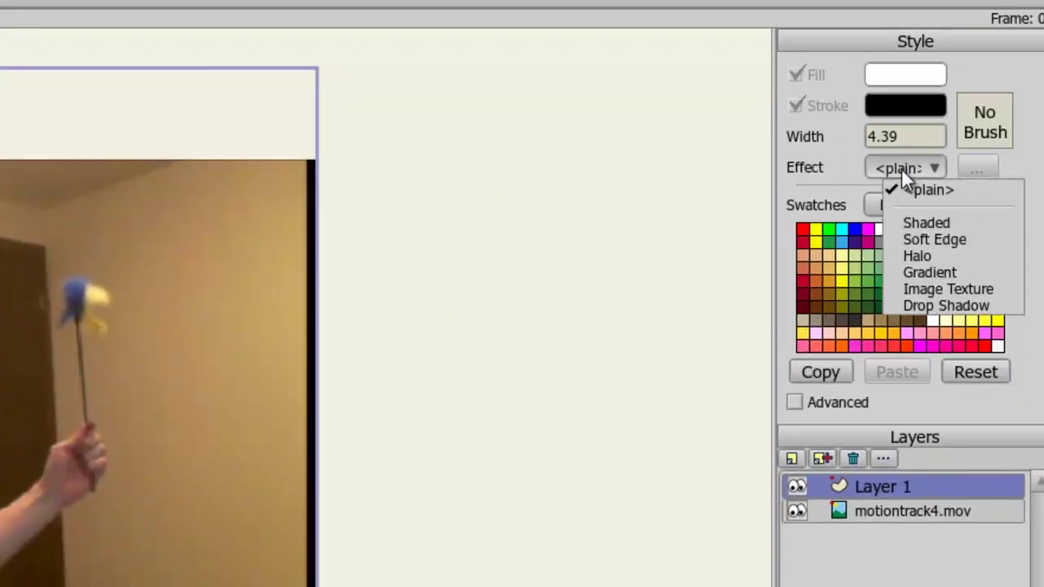
pyautogui.click(941, 268)
pyautogui.click(515, 286)
pyautogui.click(519, 323)
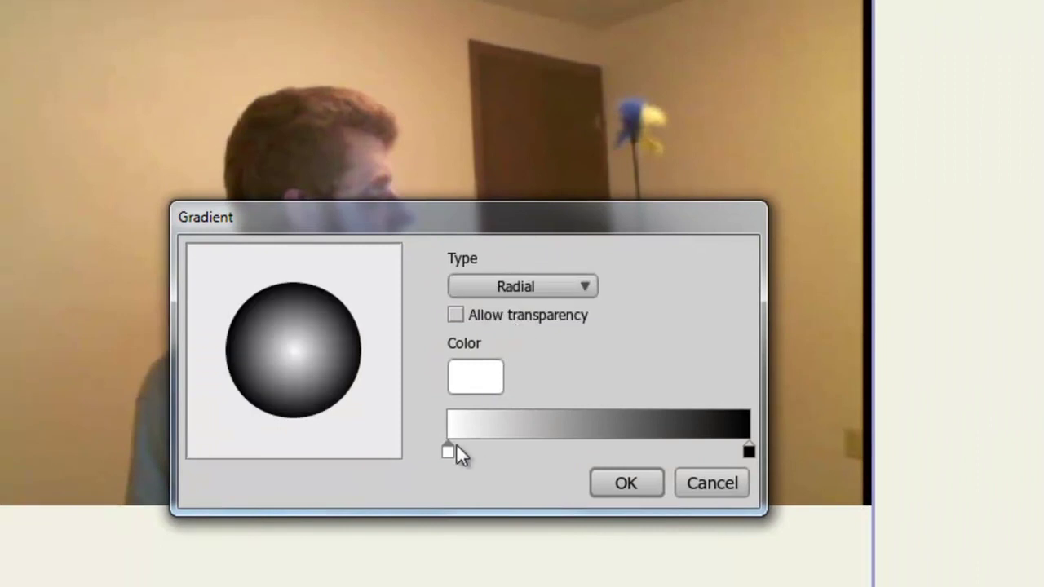
pyautogui.doubleClick(749, 452)
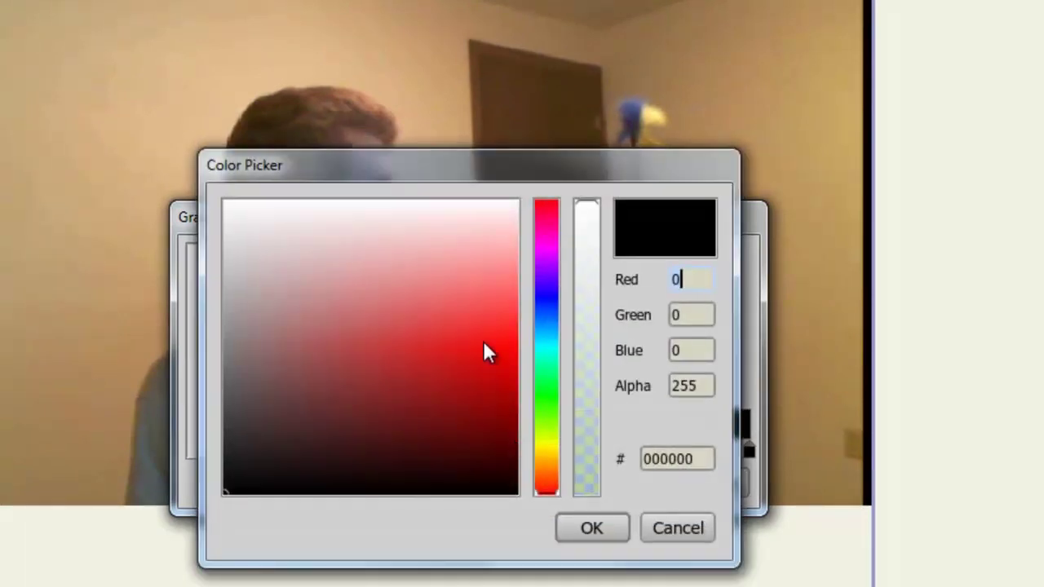
pyautogui.click(483, 342)
pyautogui.click(587, 526)
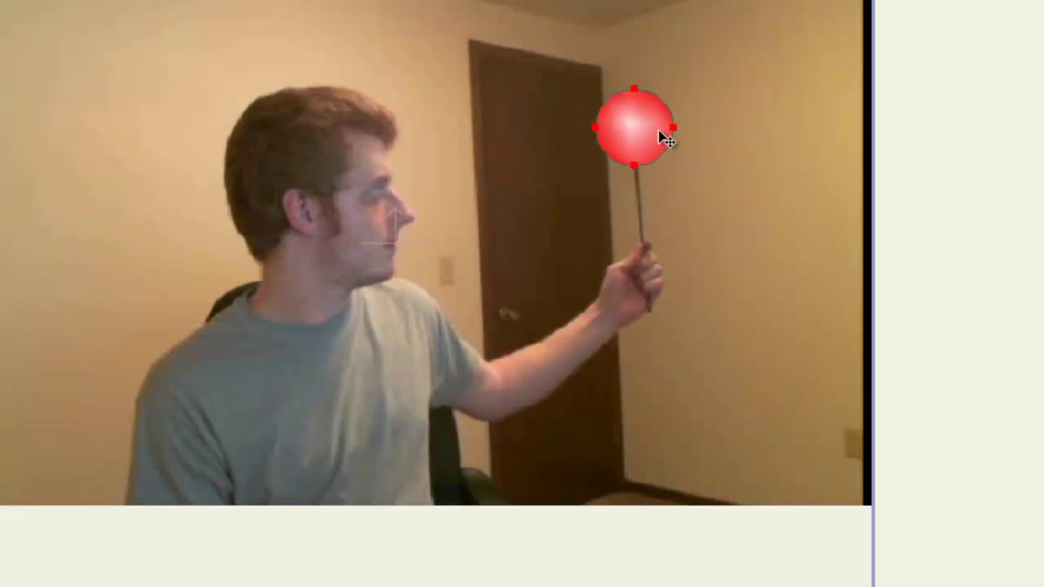
pyautogui.moveTo(664, 135); pyautogui.dragTo(652, 125)
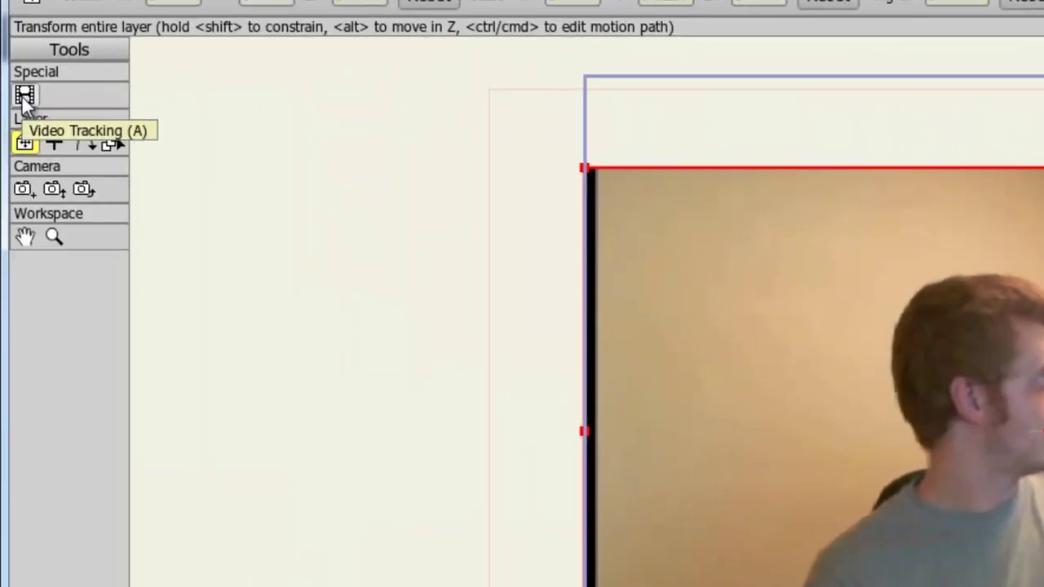
# Step: Pick the Video Tracking tool from the Special tools
pyautogui.click(24, 97)
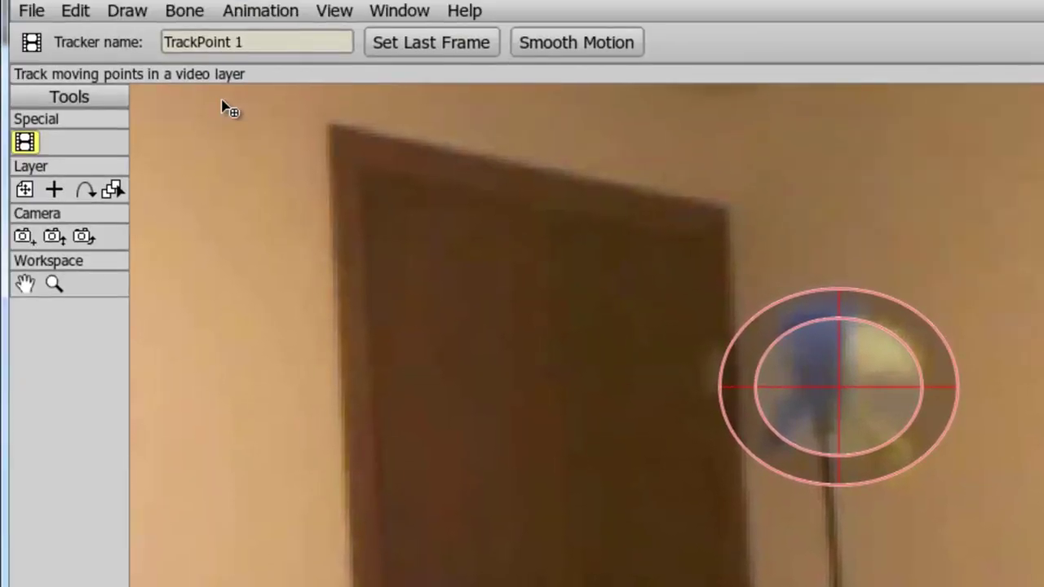
# Step: Rename the tracker to End and play the video to track it past frame 163
pyautogui.moveTo(270, 42); pyautogui.dragTo(117, 41)
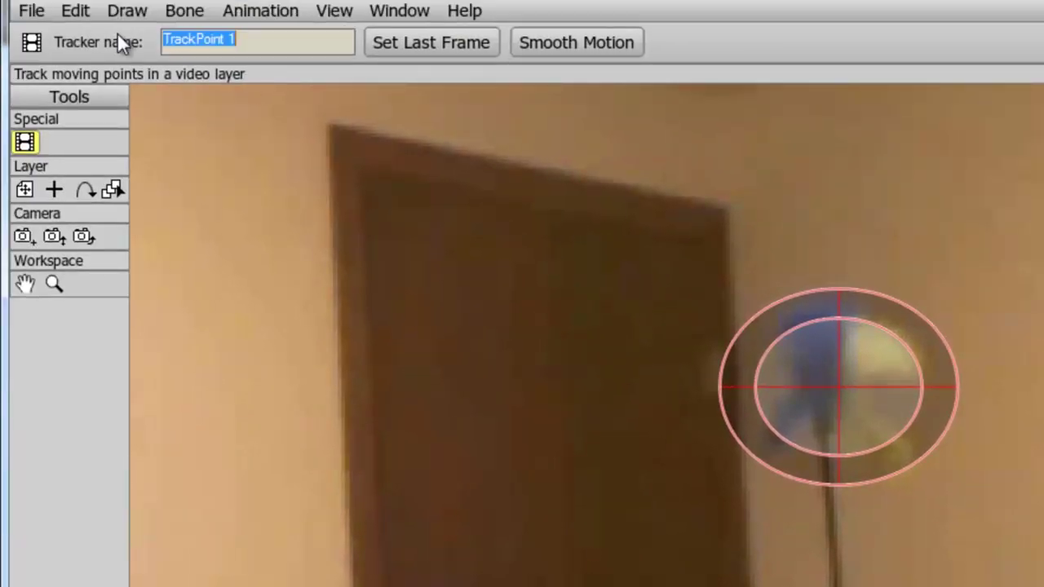
pyautogui.write('End')
pyautogui.press('Return')
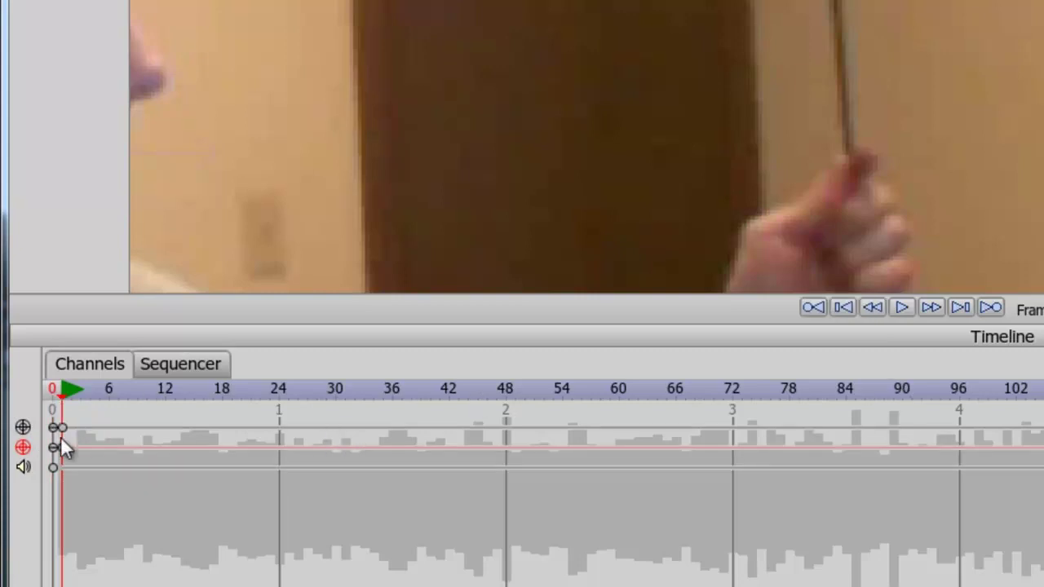
pyautogui.click(903, 310)
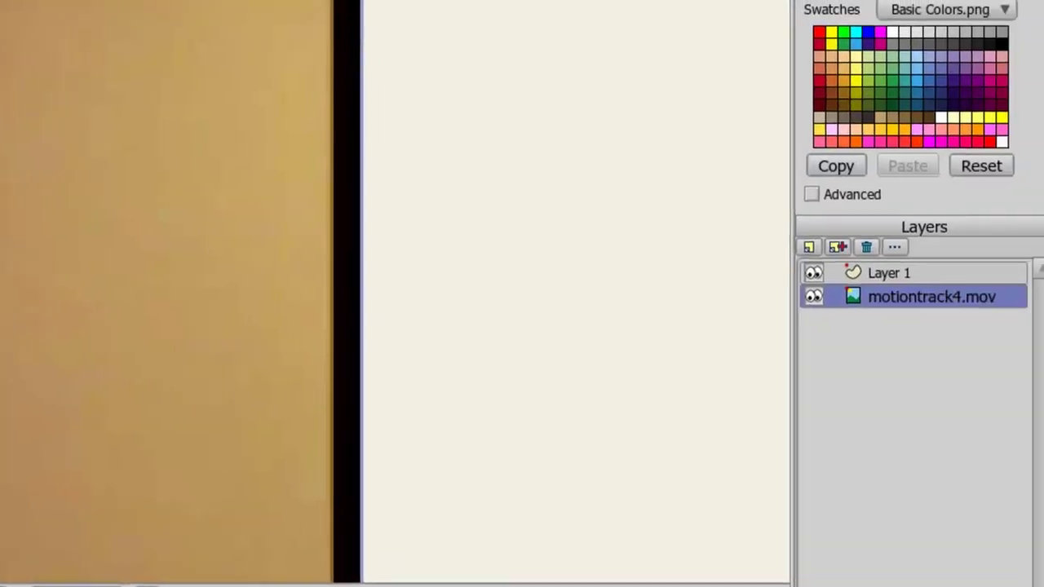
# Step: Select Layer 1 and open the Animation menu
pyautogui.click(900, 277)
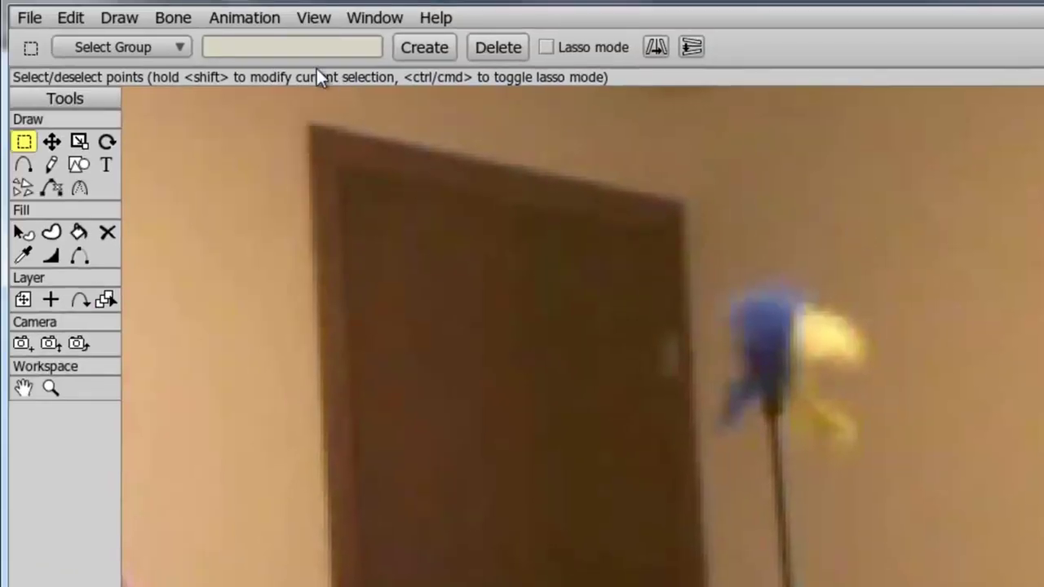
pyautogui.click(261, 19)
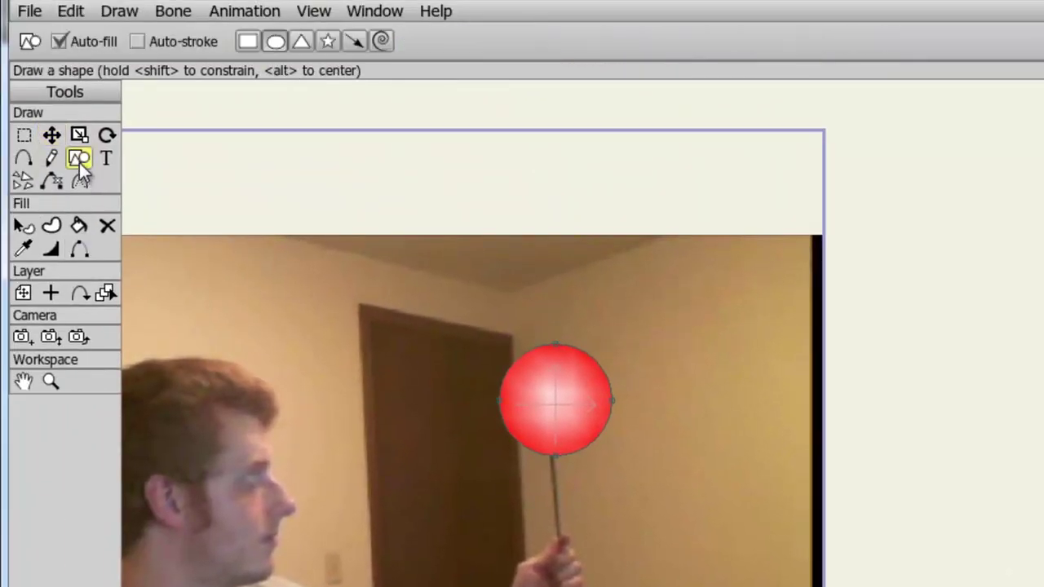
# Step: With the rectangle tool, keep a gradient fill and make its outer stop a muted blue
pyautogui.click(250, 41)
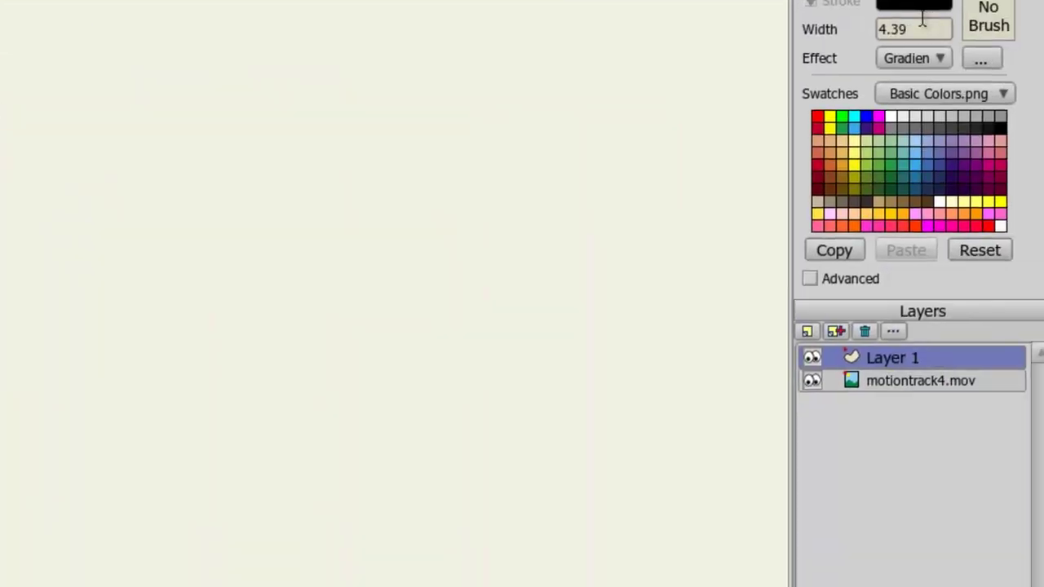
pyautogui.click(931, 62)
pyautogui.click(965, 152)
pyautogui.click(981, 58)
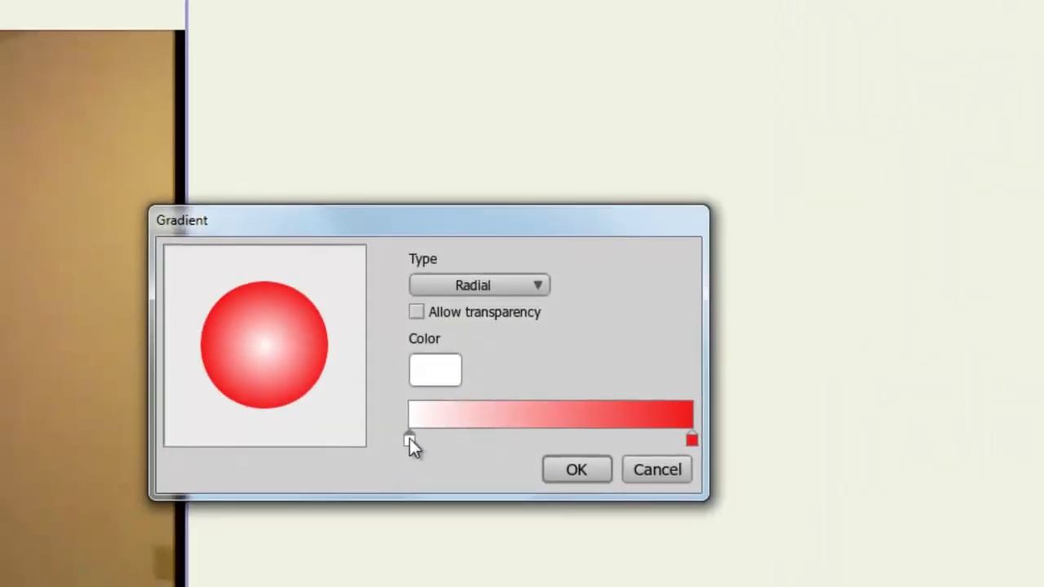
pyautogui.click(690, 440)
pyautogui.doubleClick(689, 440)
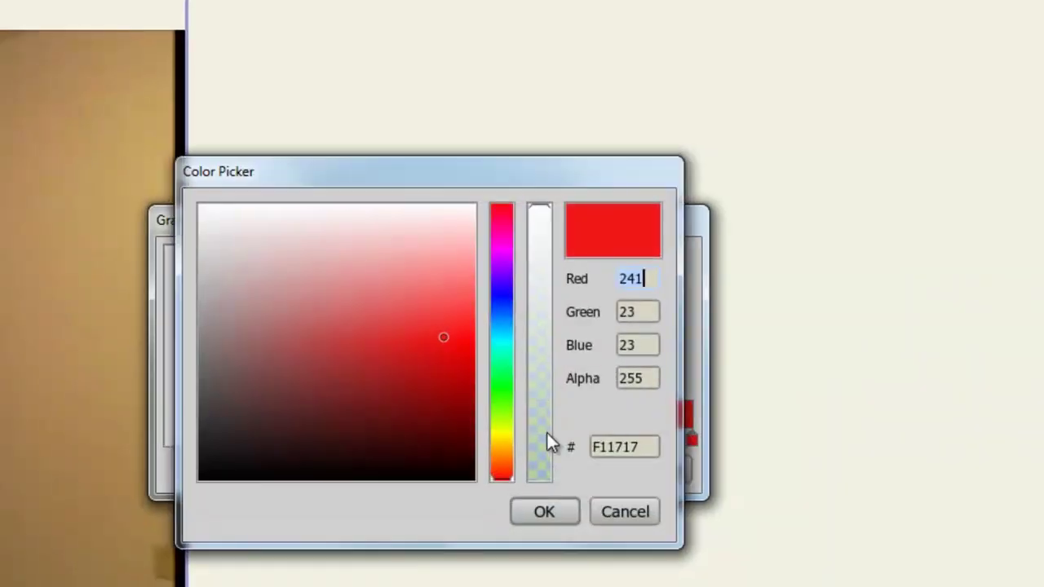
pyautogui.click(502, 306)
pyautogui.moveTo(431, 349); pyautogui.dragTo(299, 375)
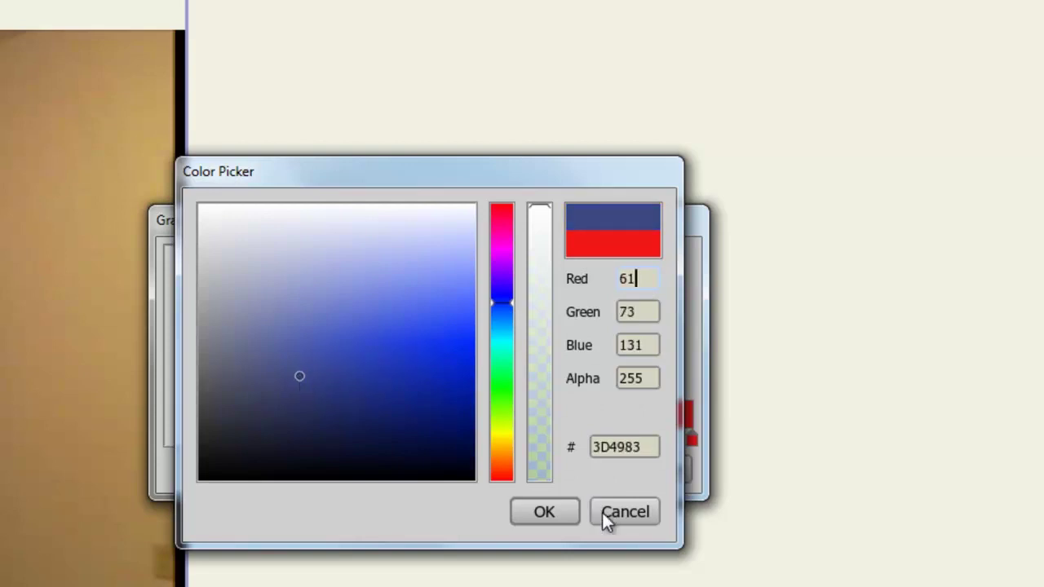
pyautogui.click(543, 510)
# Step: Make the inner gradient stop dark blue and switch the gradient type to linear
pyautogui.click(408, 441)
pyautogui.doubleClick(408, 441)
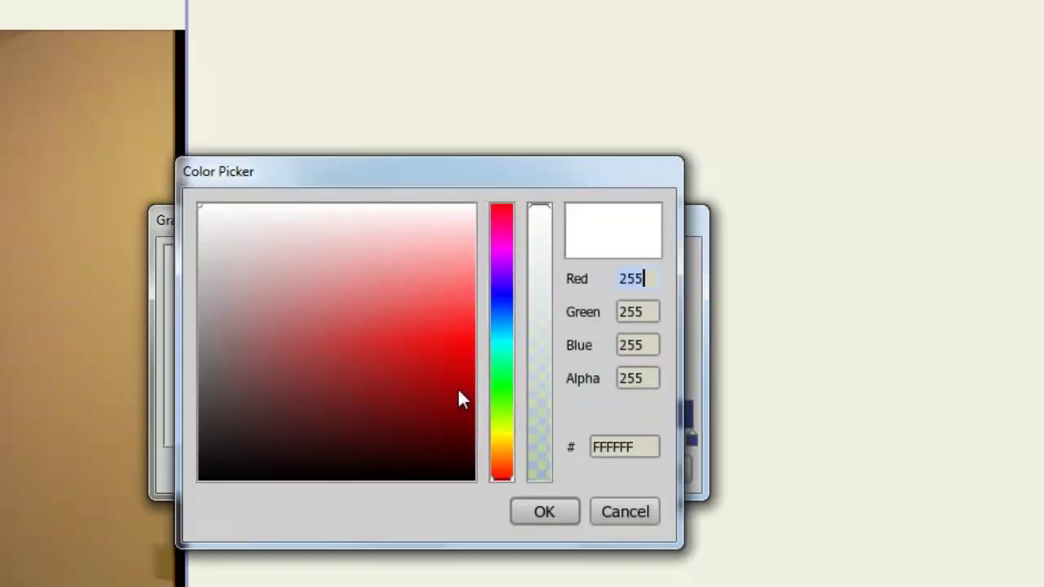
pyautogui.click(504, 318)
pyautogui.click(501, 290)
pyautogui.click(296, 427)
pyautogui.click(548, 513)
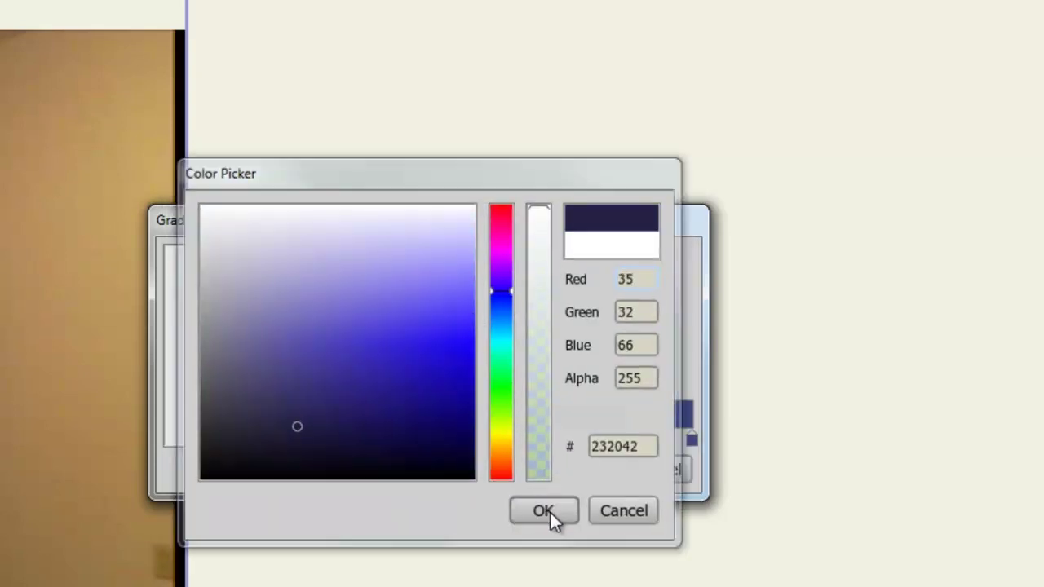
pyautogui.click(510, 285)
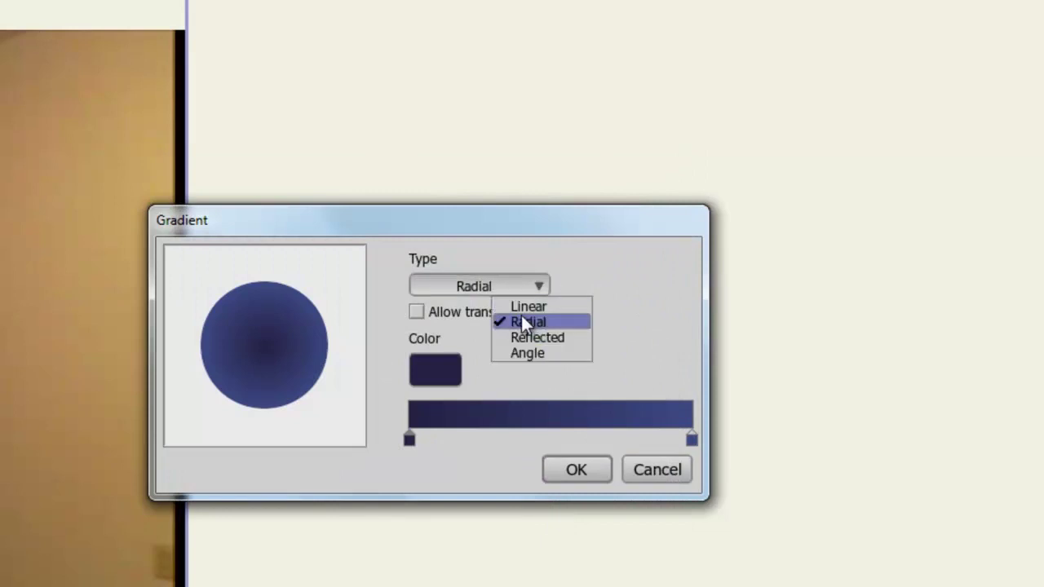
pyautogui.click(529, 306)
pyautogui.click(581, 469)
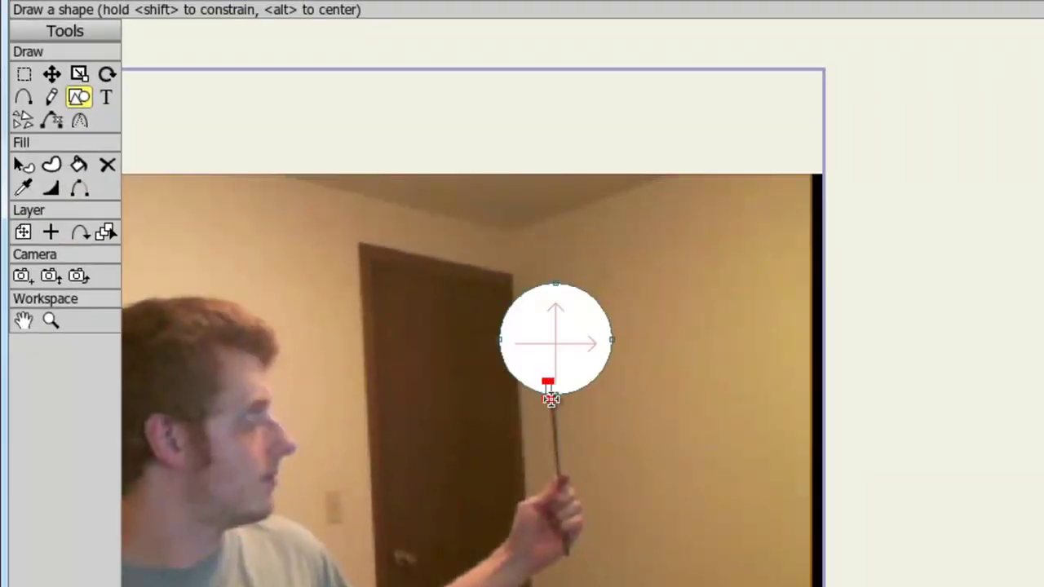
# Step: Draw the blue stick below the ball, tilt and shift it to match the real stick, and seat the ball on top
pyautogui.moveTo(550, 398); pyautogui.dragTo(560, 480)
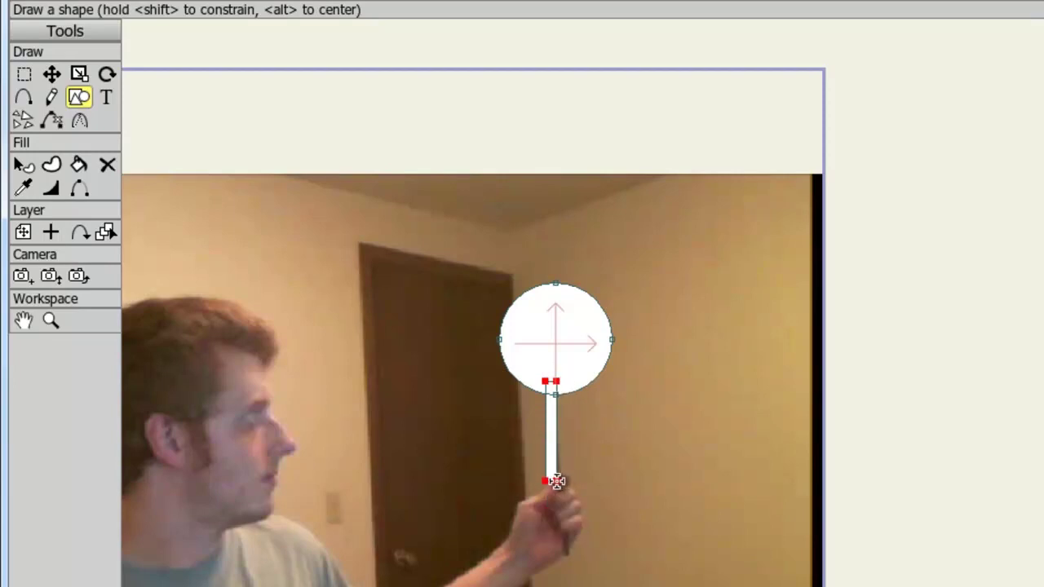
pyautogui.click(105, 75)
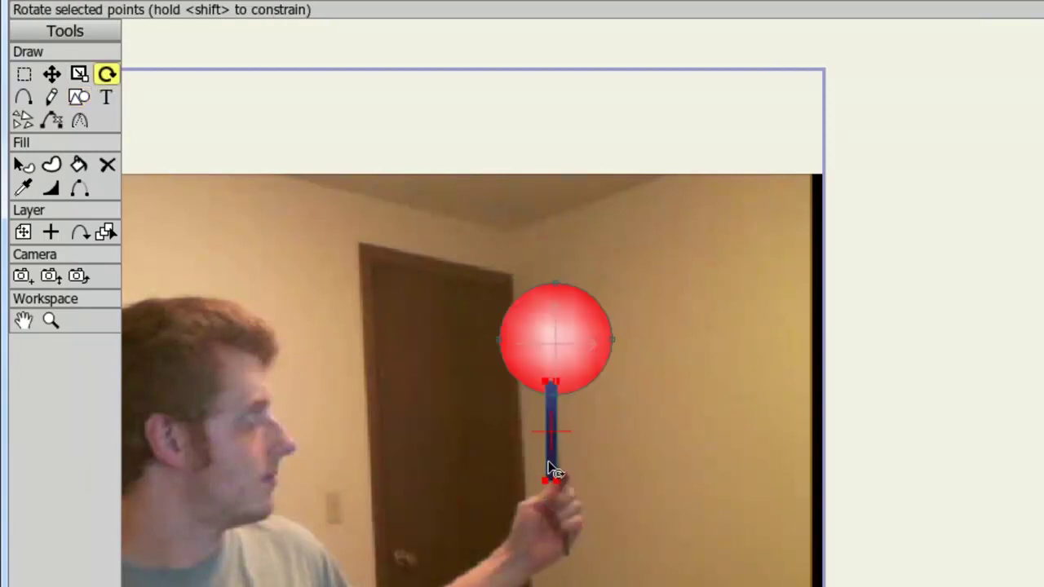
pyautogui.moveTo(554, 478); pyautogui.dragTo(557, 471)
pyautogui.click(52, 75)
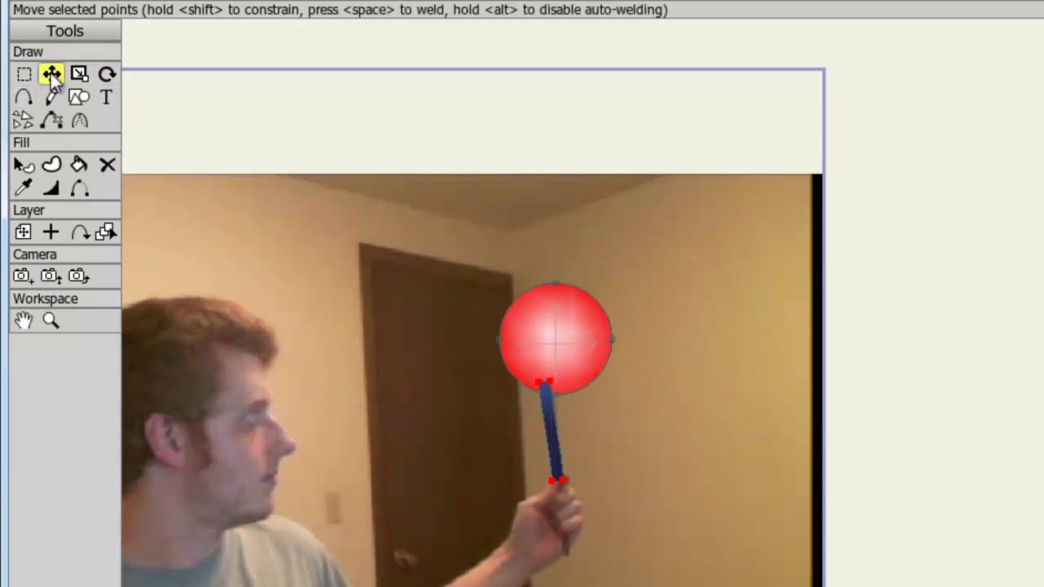
pyautogui.moveTo(560, 437)
pyautogui.mouseDown()
pyautogui.moveTo(573, 425)
pyautogui.moveTo(555, 435)
pyautogui.moveTo(547, 420)
pyautogui.moveTo(559, 443)
pyautogui.mouseUp()
pyautogui.click(108, 78)
pyautogui.press('t')
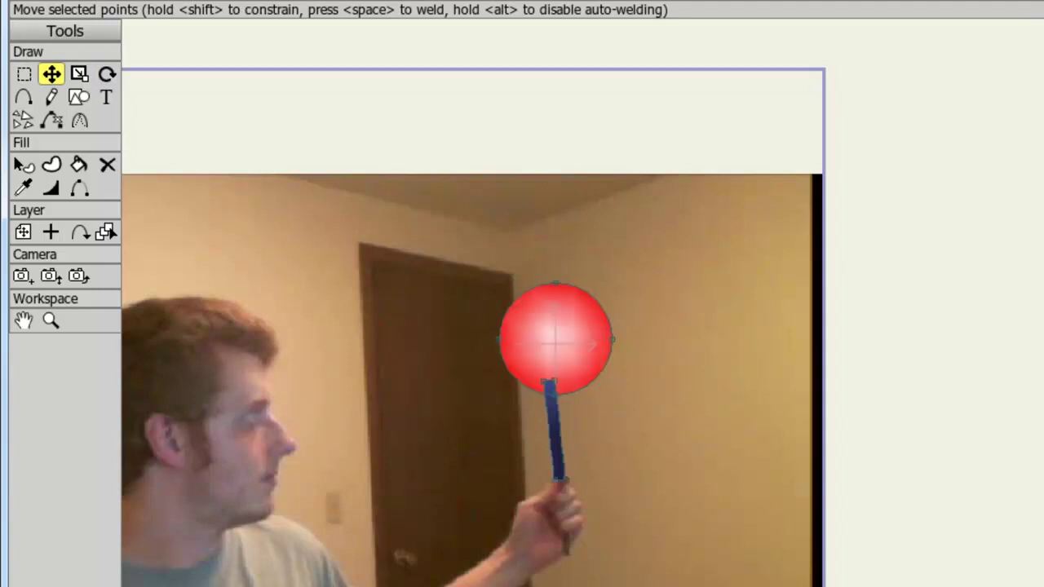
pyautogui.moveTo(555, 338)
pyautogui.mouseDown()
pyautogui.moveTo(588, 335)
pyautogui.moveTo(629, 360)
pyautogui.moveTo(719, 471)
pyautogui.moveTo(759, 564)
pyautogui.moveTo(617, 347)
pyautogui.moveTo(578, 328)
pyautogui.moveTo(556, 334)
pyautogui.mouseUp()
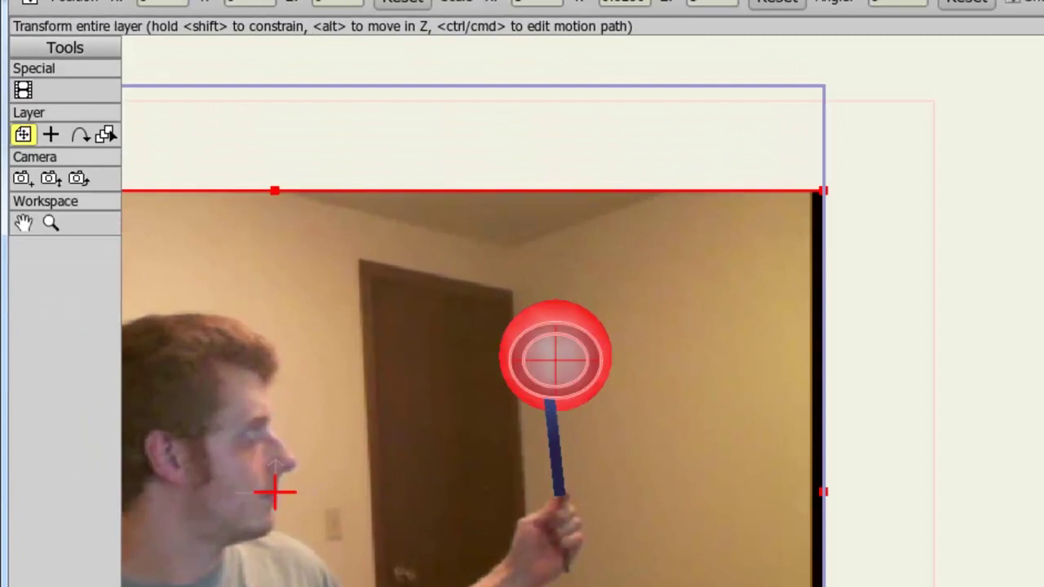
# Step: Add a second tracker centred on the fist, name it Hand, and start tracking it
pyautogui.click(22, 94)
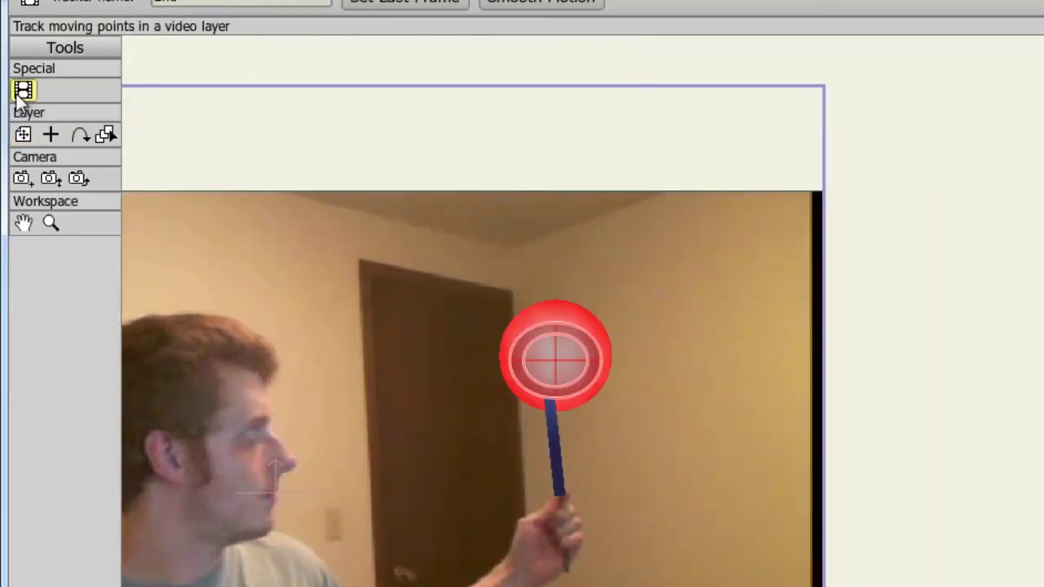
pyautogui.click(561, 520)
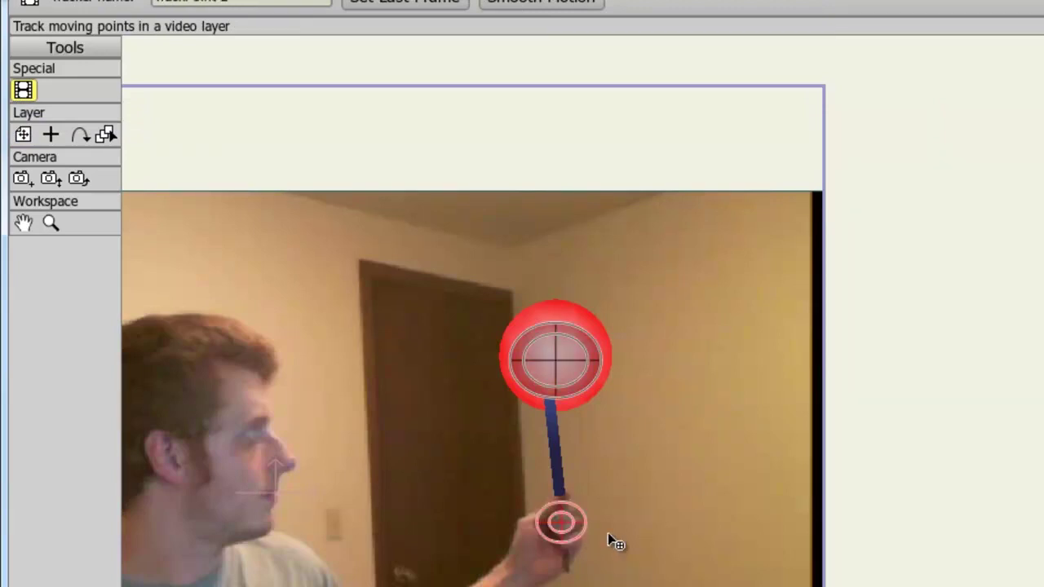
pyautogui.scroll(3, 608, 533)
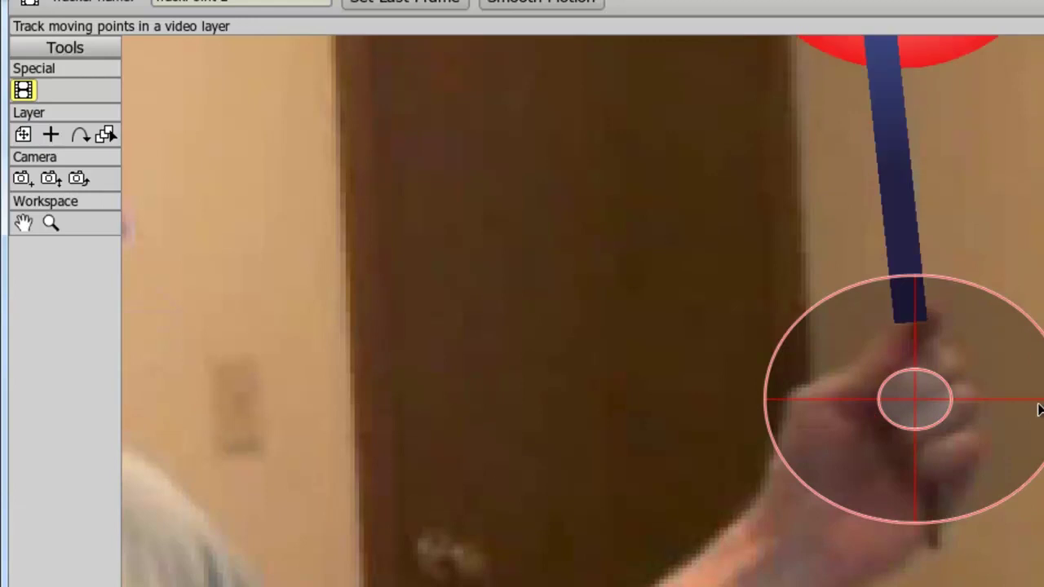
pyautogui.moveTo(940, 418); pyautogui.dragTo(1019, 506)
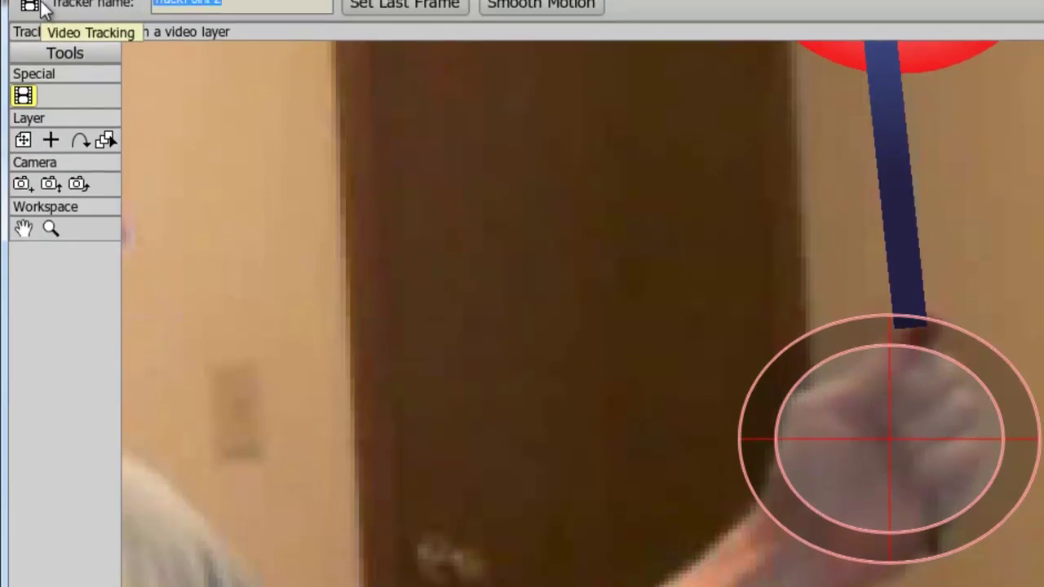
pyautogui.write('Hand')
pyautogui.press('Return')
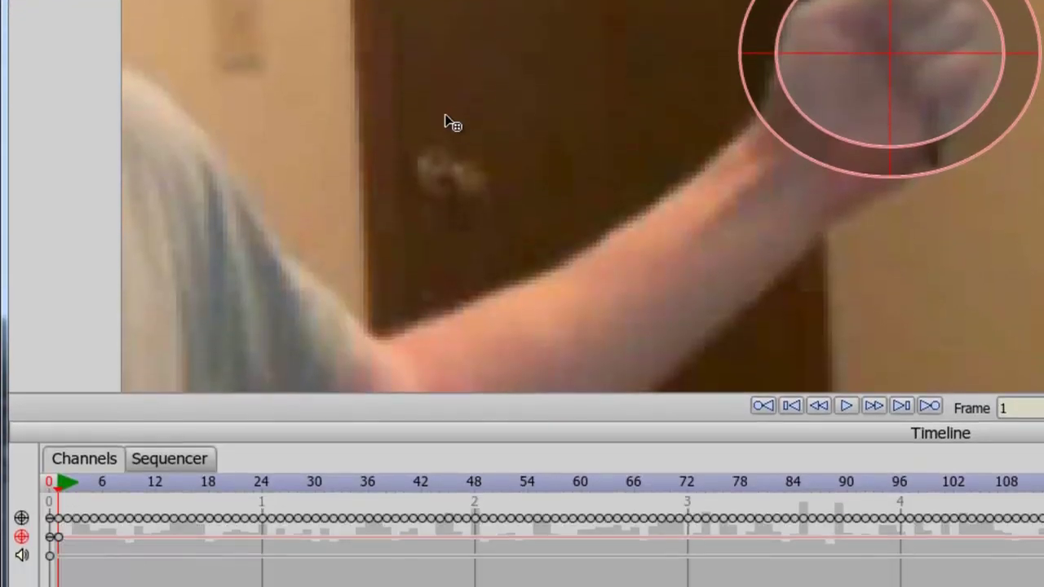
pyautogui.click(845, 406)
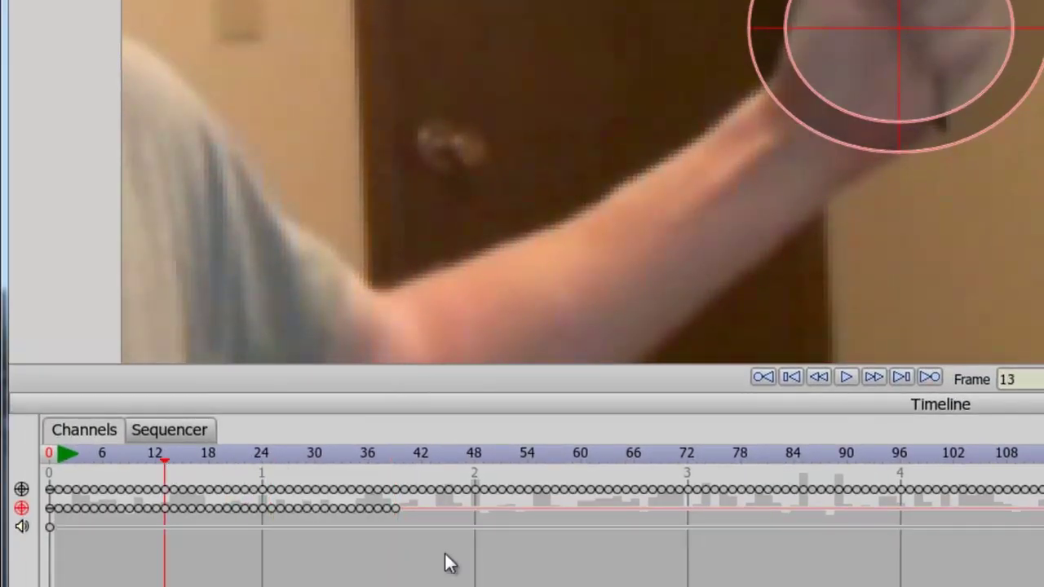
# Step: Delete the bad Hand keyframes around frames 14–40 and re-track from frame 20 to frame 153
pyautogui.moveTo(444, 550); pyautogui.dragTo(173, 498)
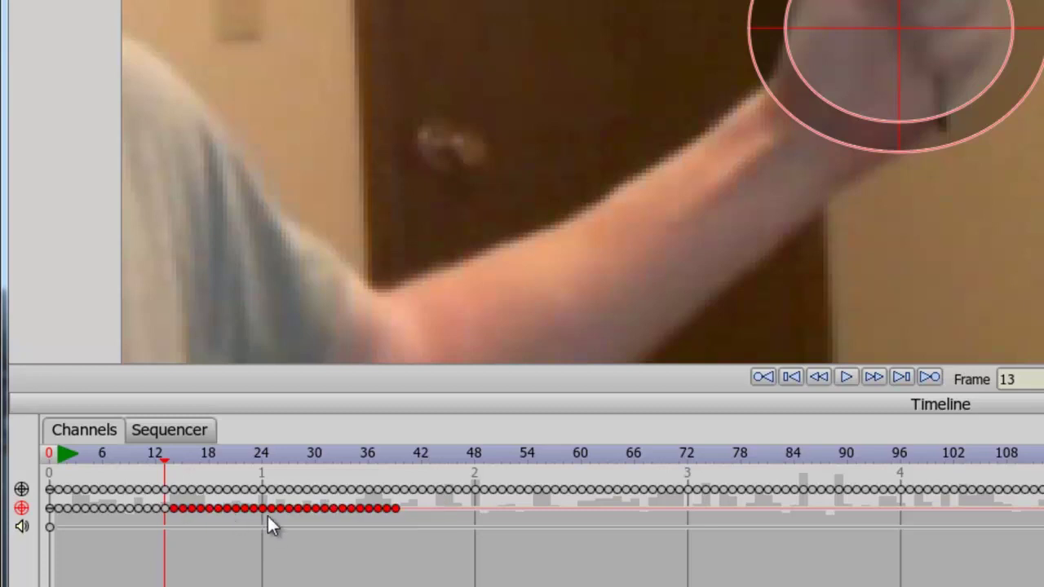
pyautogui.press('Delete')
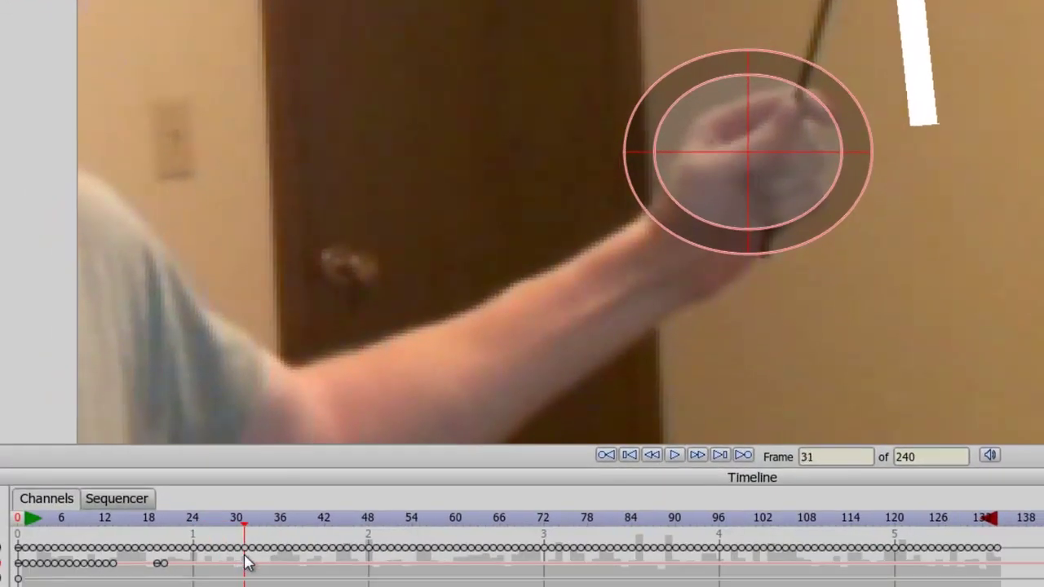
pyautogui.moveTo(247, 563); pyautogui.dragTo(163, 560)
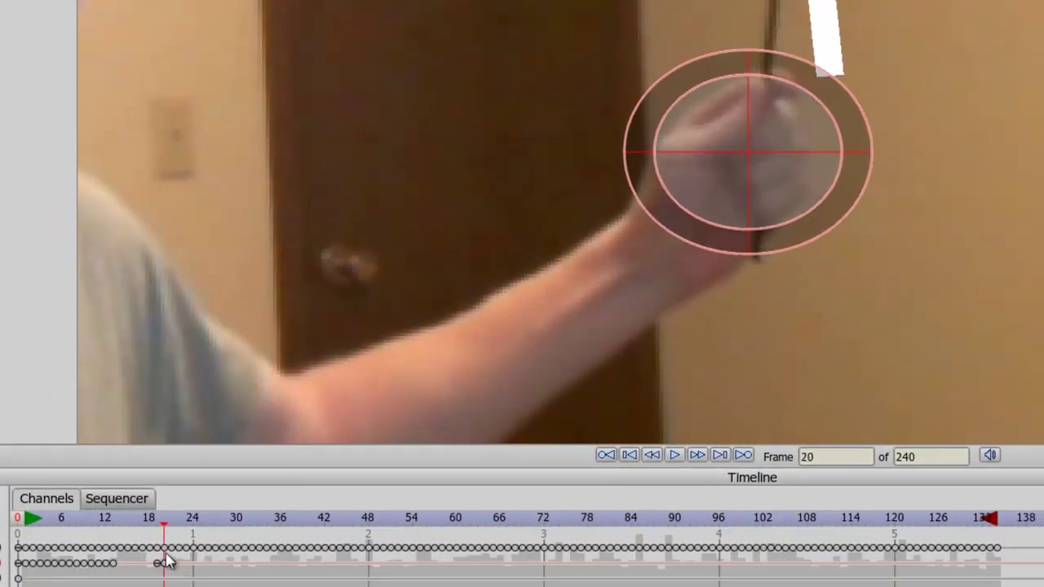
pyautogui.click(673, 458)
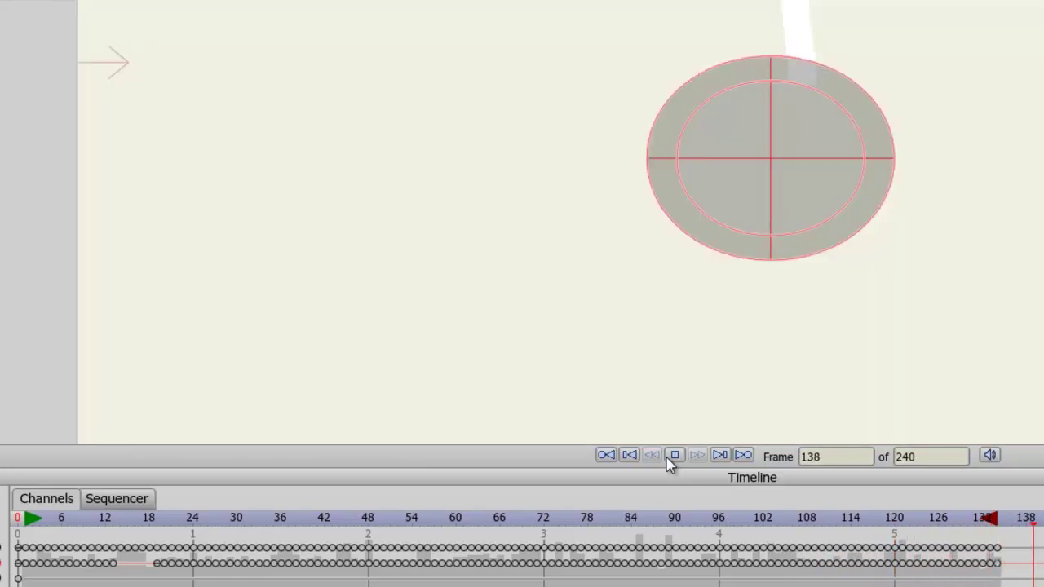
pyautogui.click(672, 458)
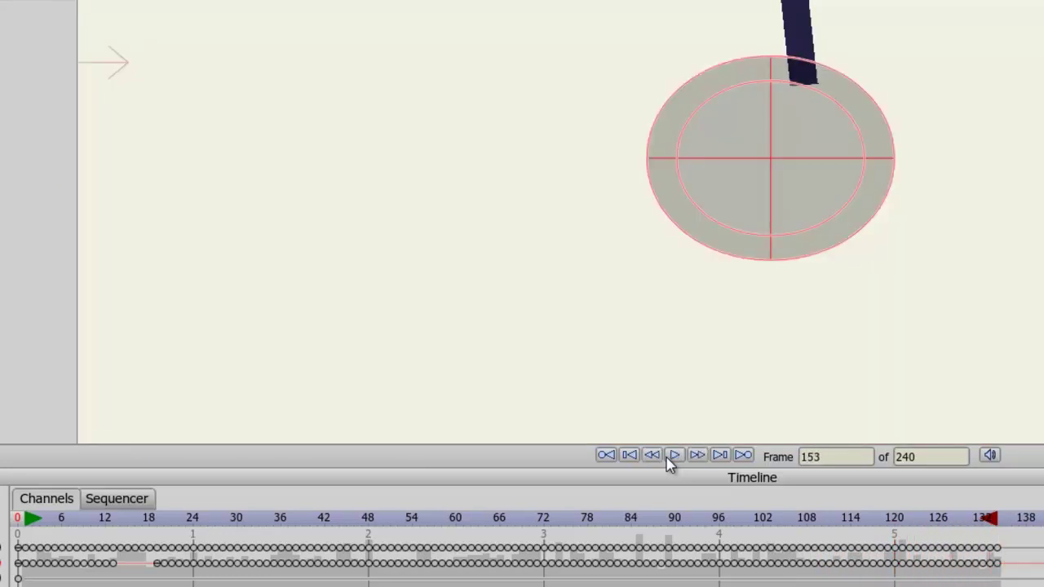
pyautogui.moveTo(114, 526); pyautogui.dragTo(163, 531)
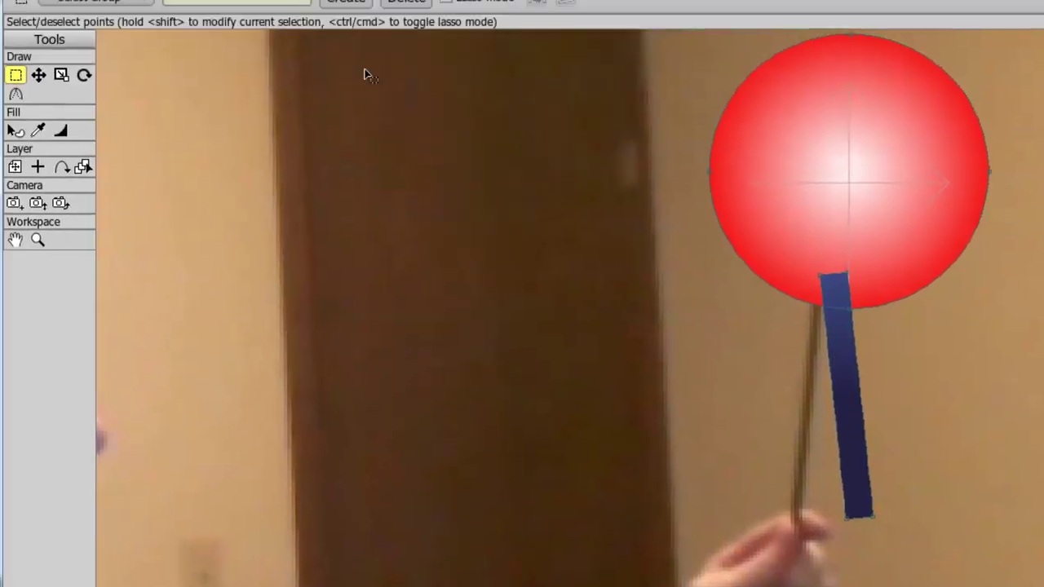
# Step: Open Animation > Track Layer To Video and choose Hand as the secondary tracking point
pyautogui.click(214, 15)
pyautogui.moveTo(234, 204)
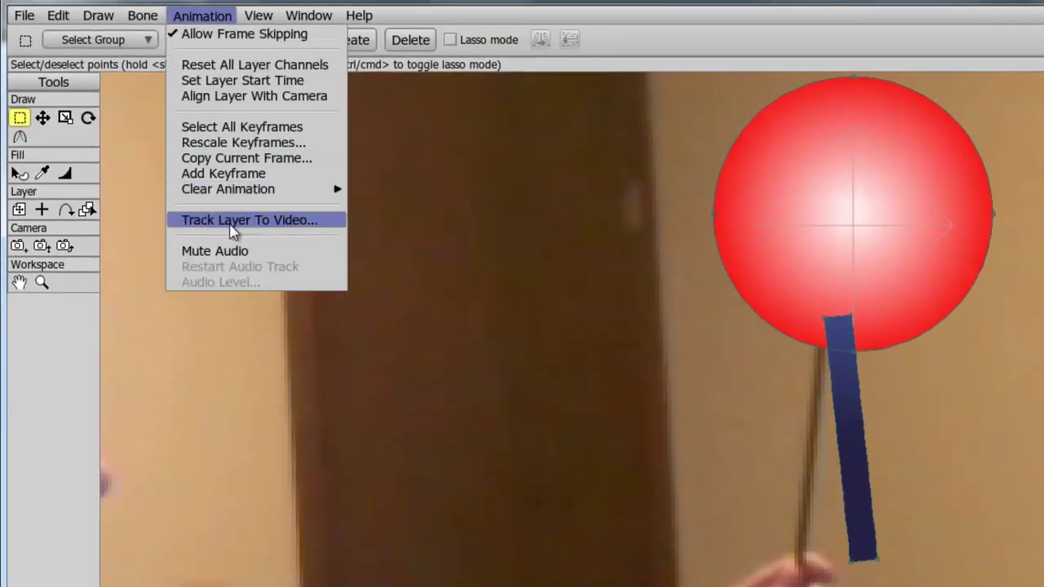
pyautogui.click(231, 222)
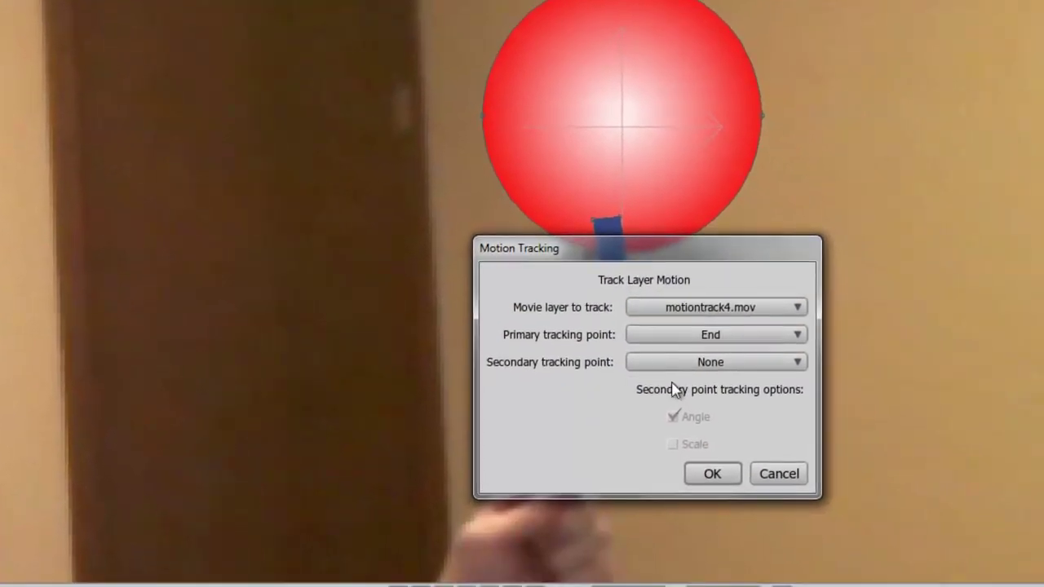
pyautogui.click(706, 369)
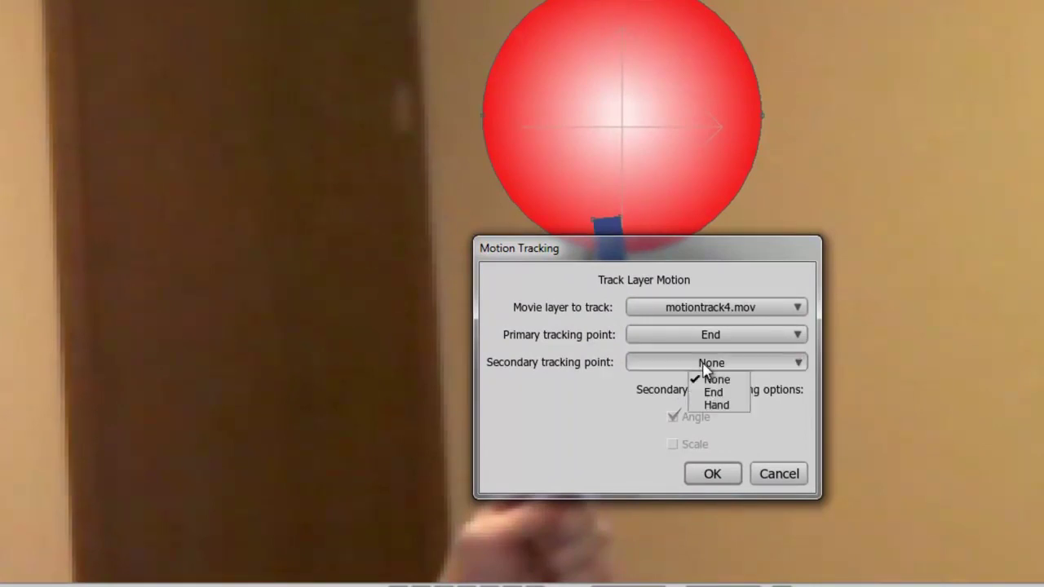
pyautogui.click(718, 405)
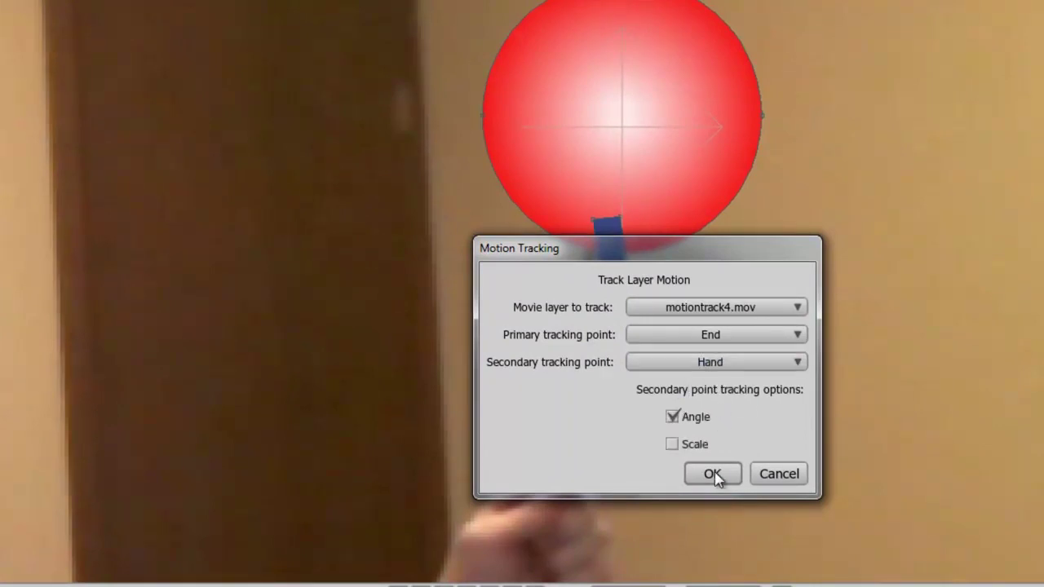